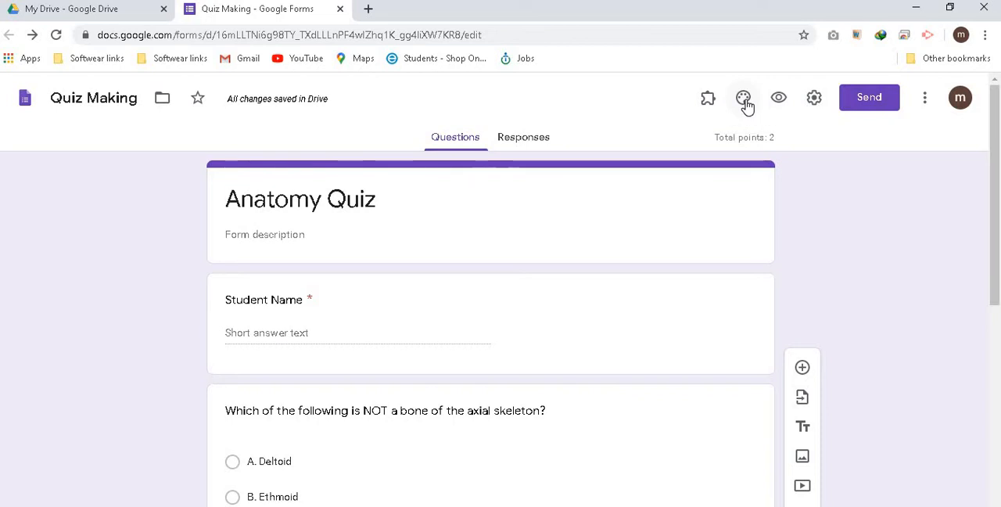
Insert the purple cells picture from the Work and School themes as the form's header image
click(743, 100)
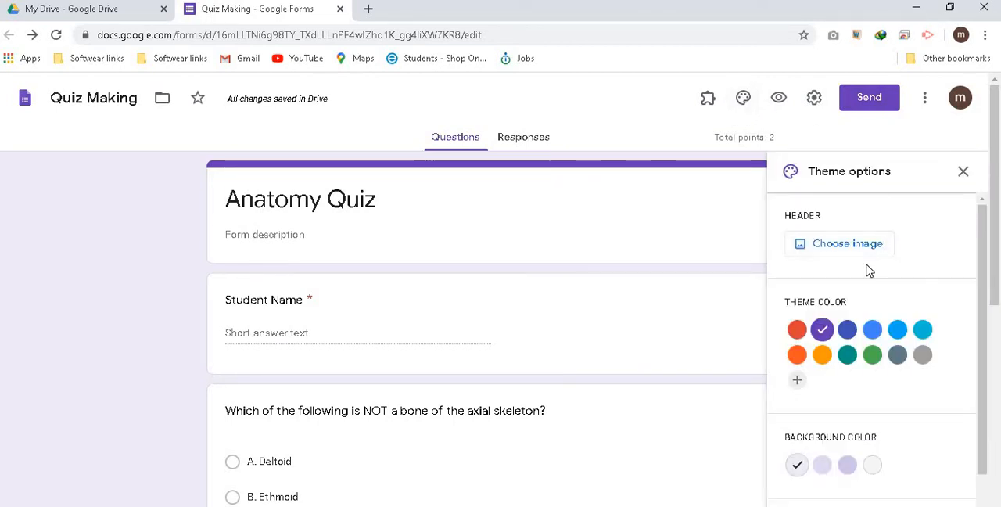
click(836, 246)
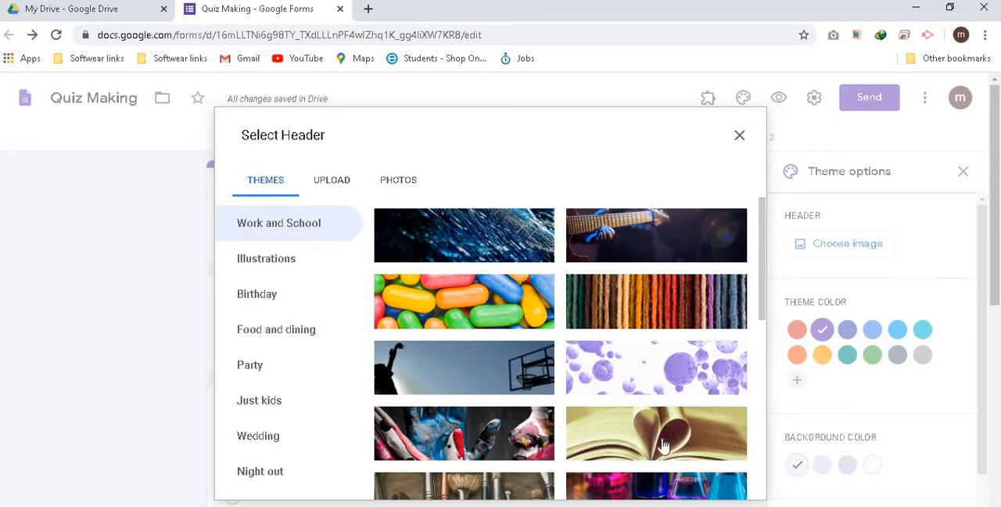
click(636, 366)
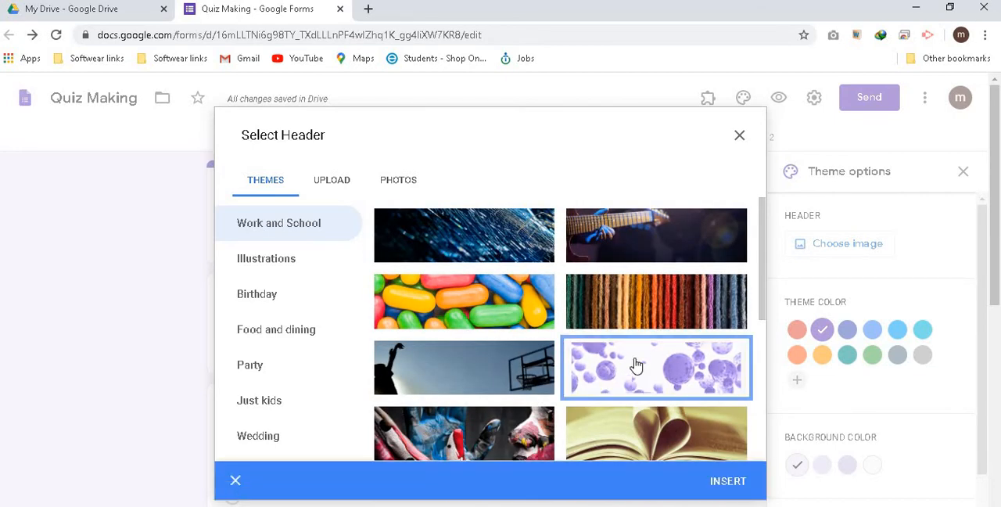
click(739, 485)
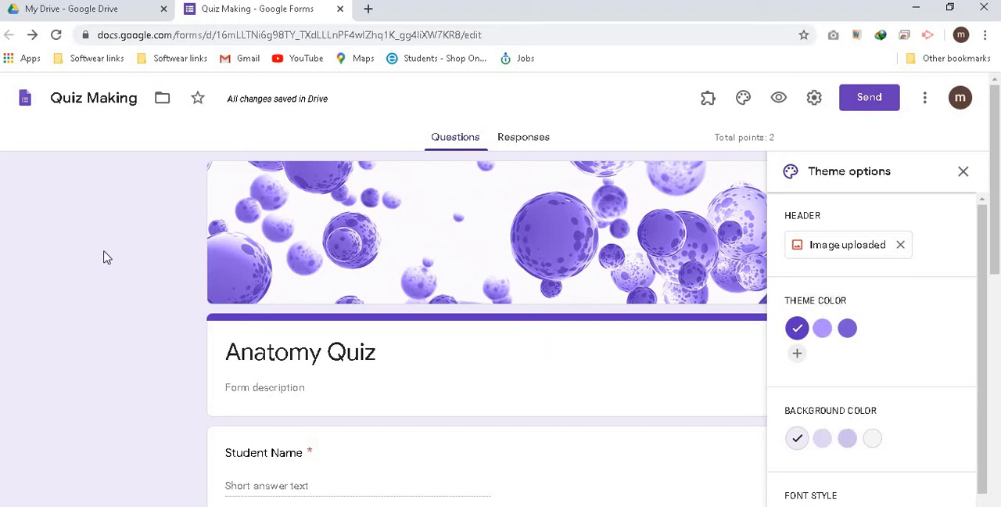
Try the dark purple and gray background colors, then set the form's background to the Medium purple shade
click(829, 449)
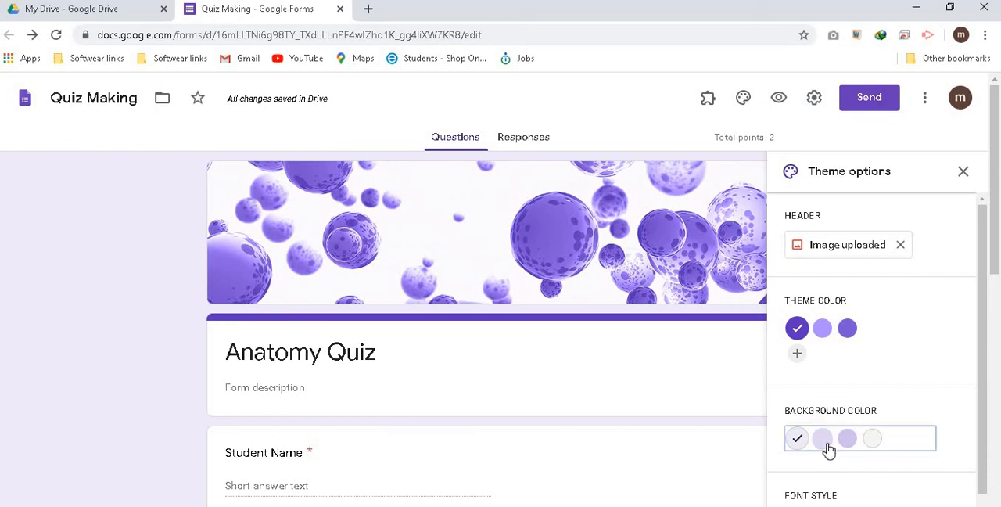
click(851, 444)
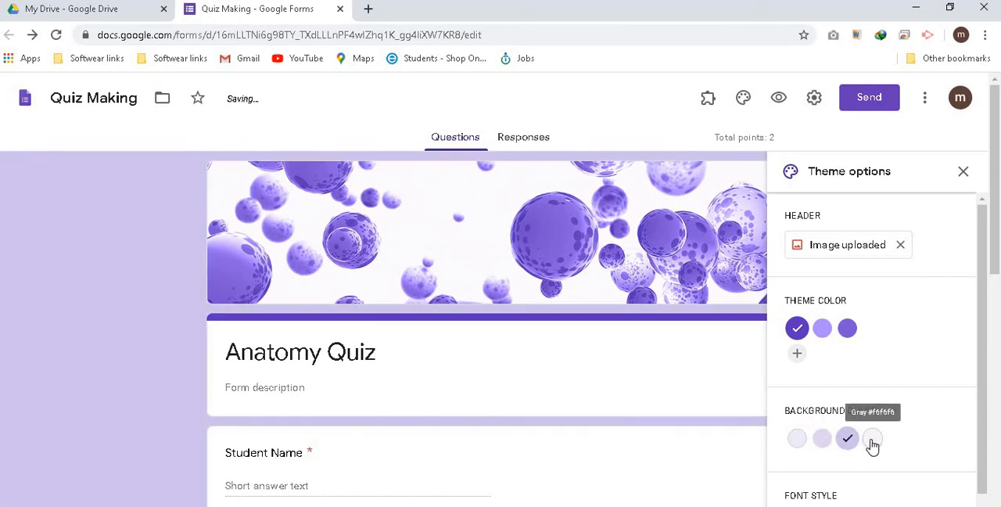
click(872, 444)
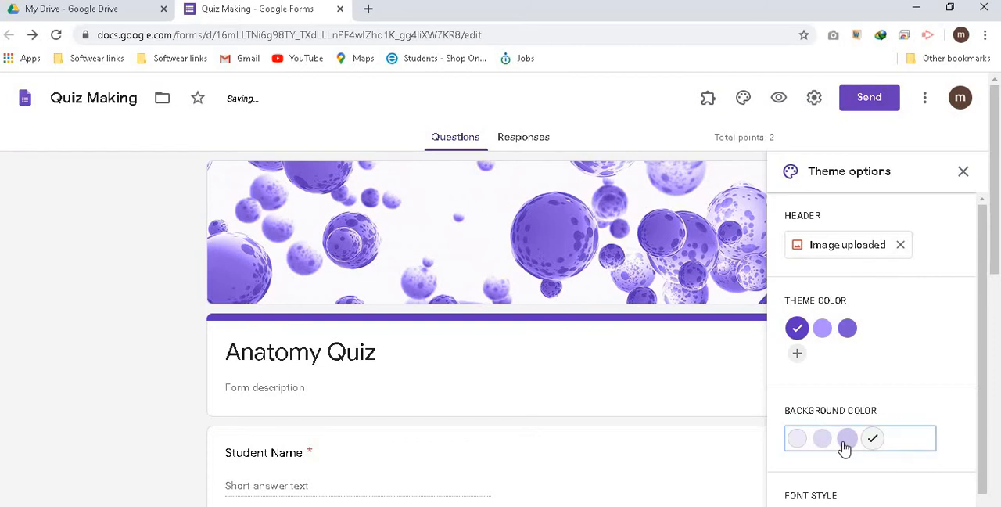
click(846, 445)
click(829, 448)
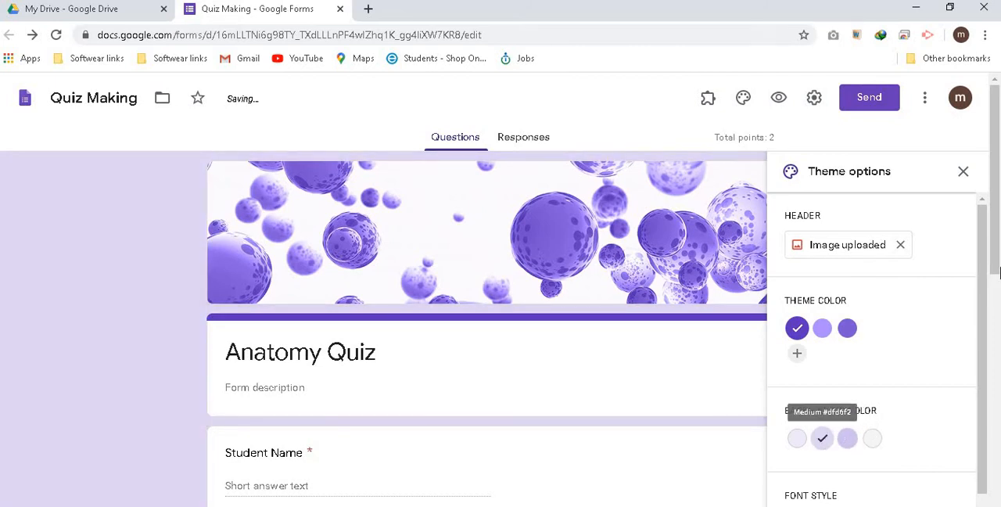
Try the Decorative, Formal and Playful font styles on the quiz text
drag(995, 261, 992, 353)
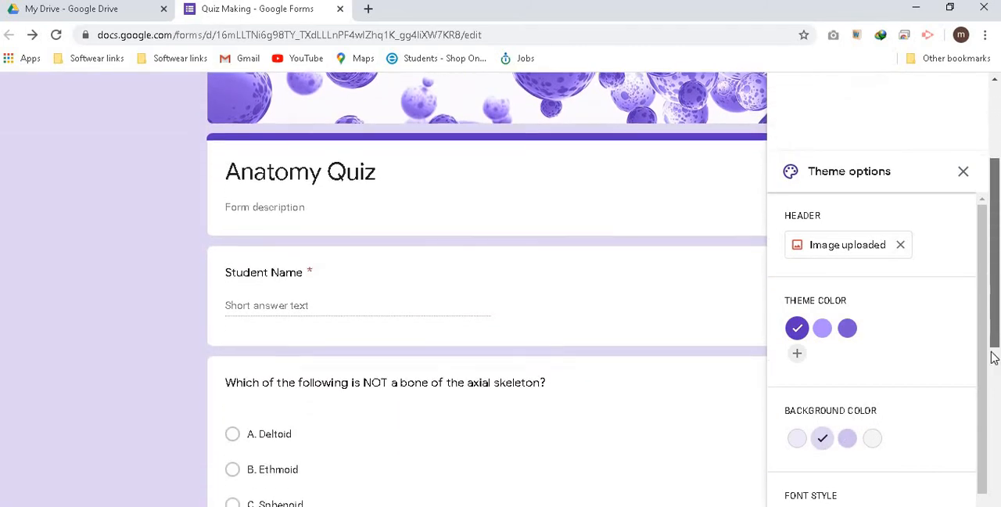
drag(984, 395, 986, 421)
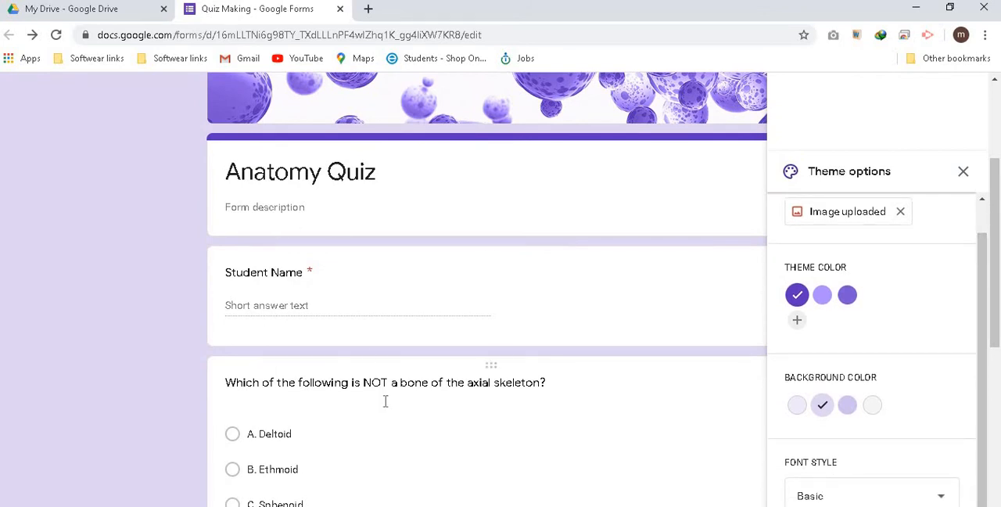
click(943, 501)
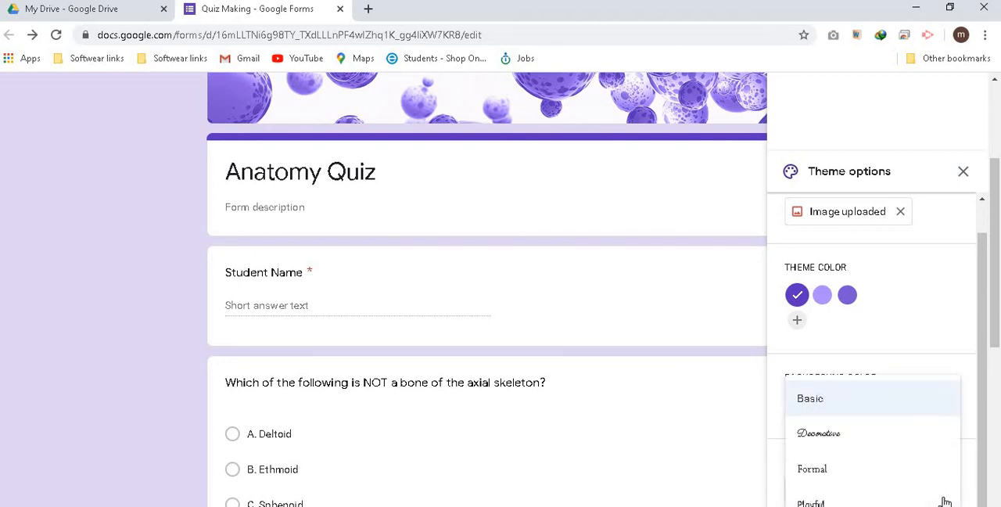
click(840, 444)
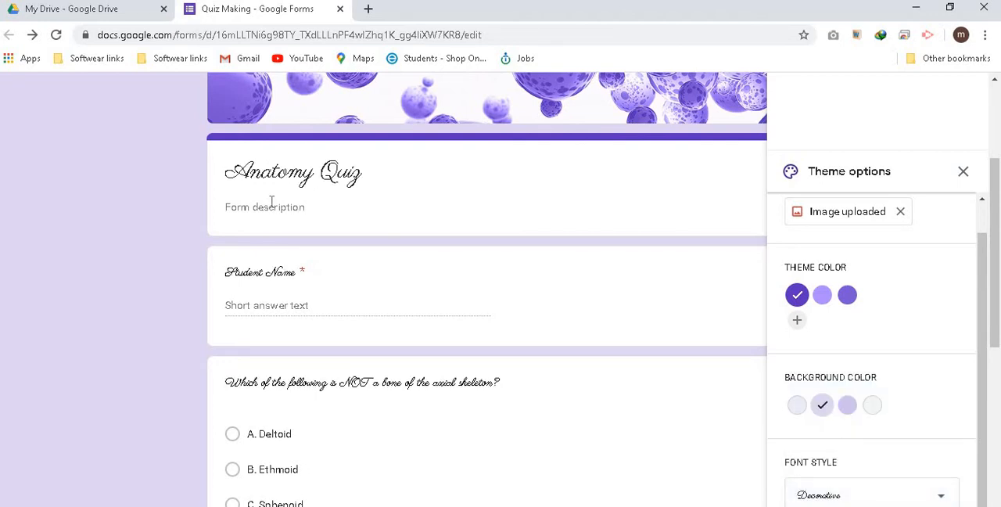
click(945, 496)
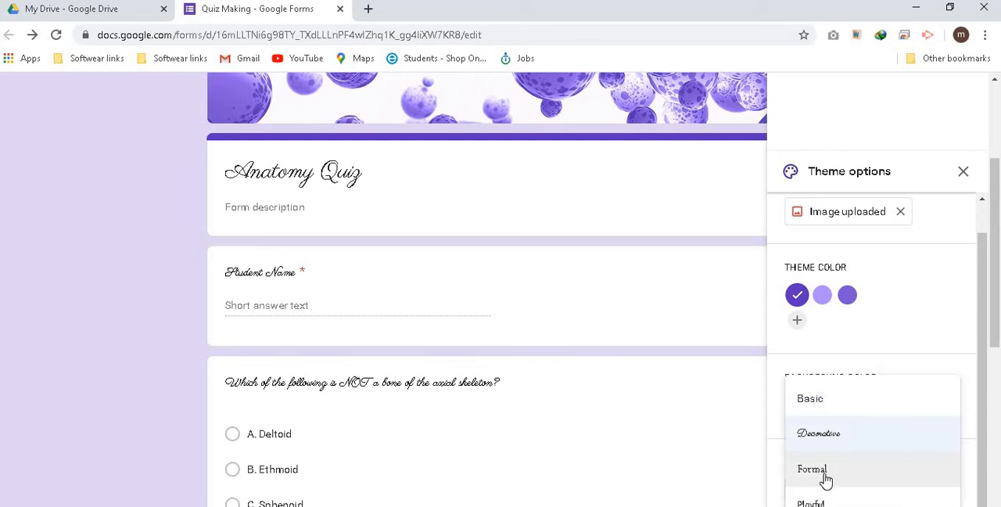
click(825, 479)
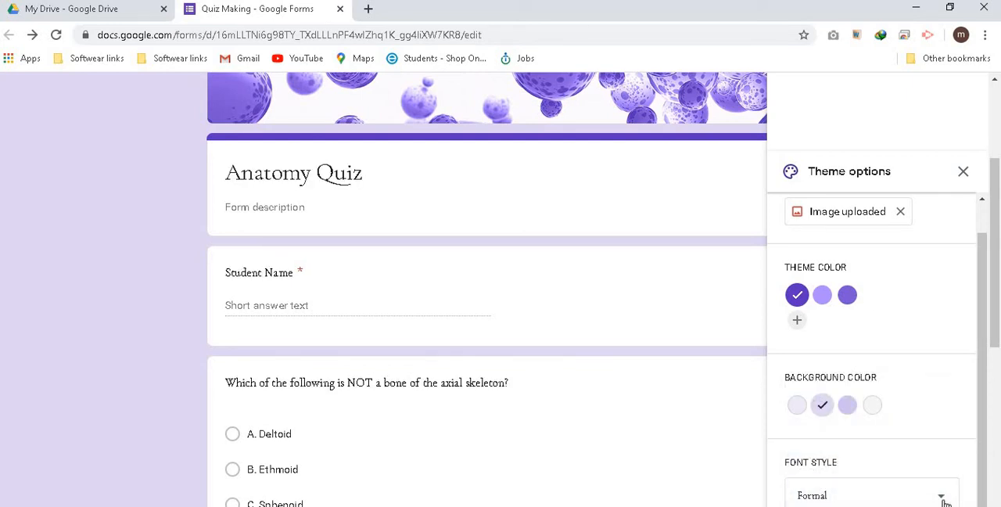
click(945, 501)
click(816, 503)
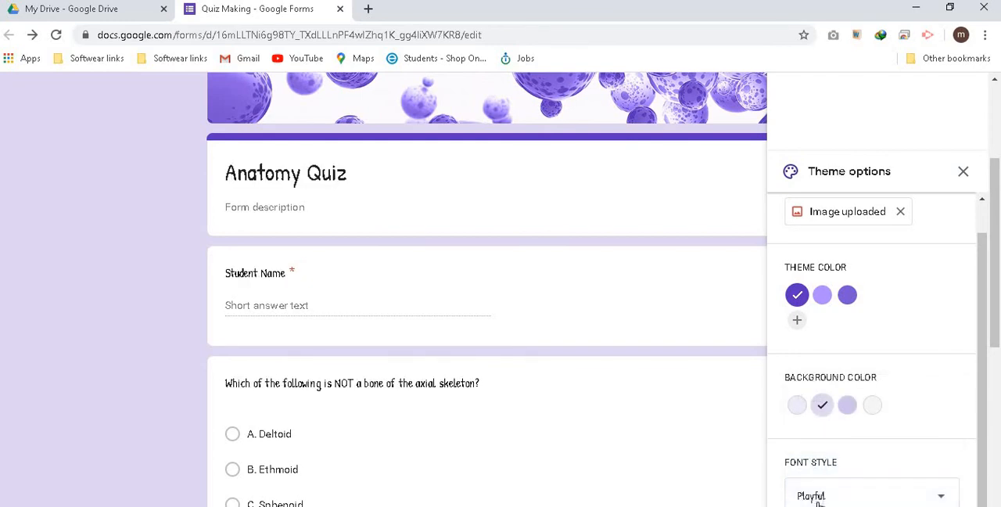
Set the form's font style to Formal and close the theme options
click(942, 498)
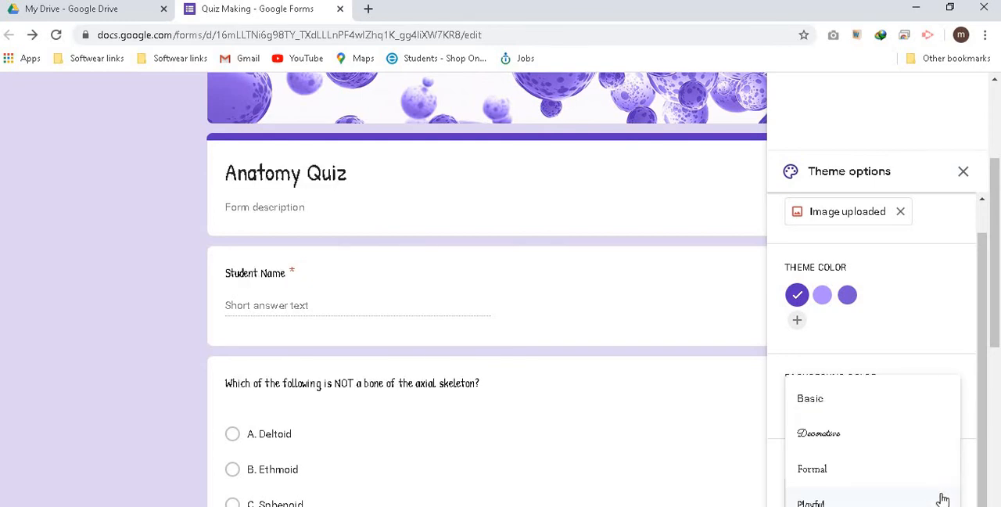
click(825, 474)
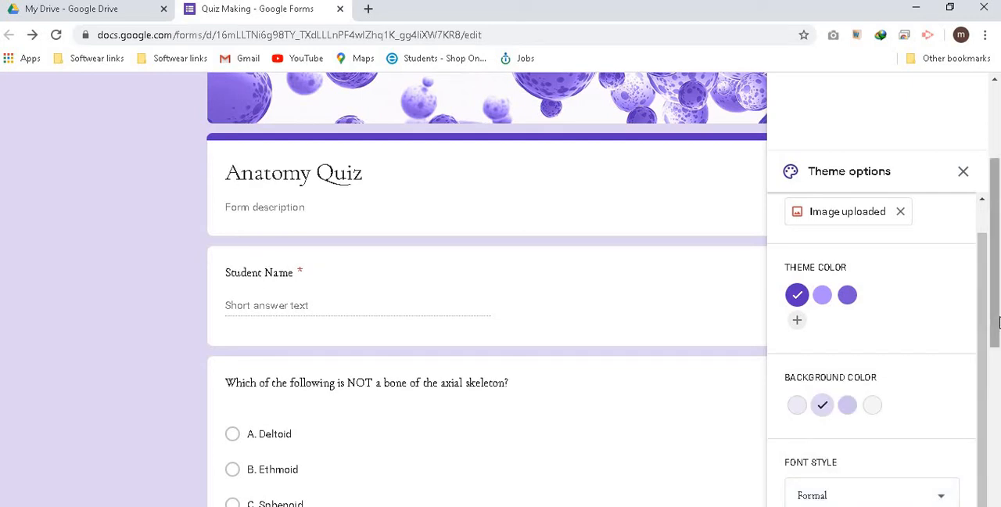
drag(998, 322, 999, 223)
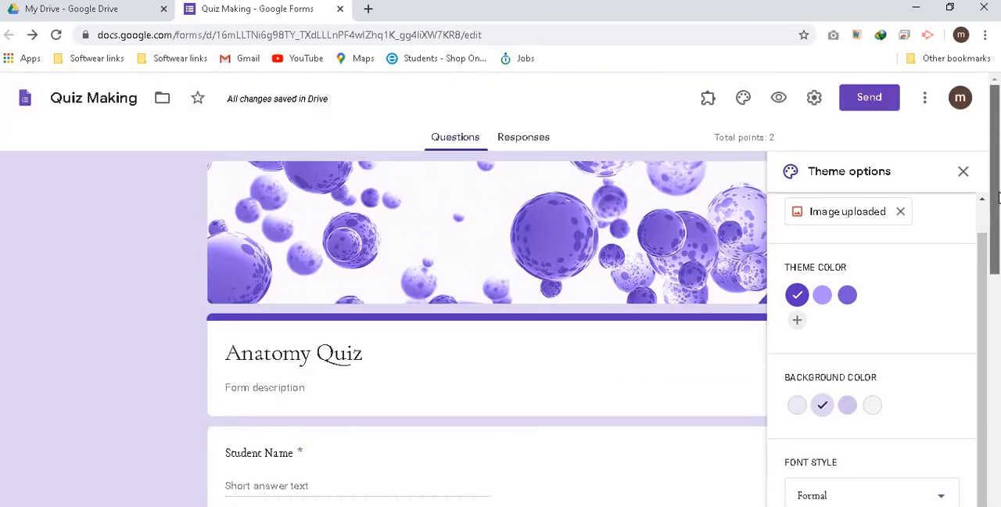
click(964, 172)
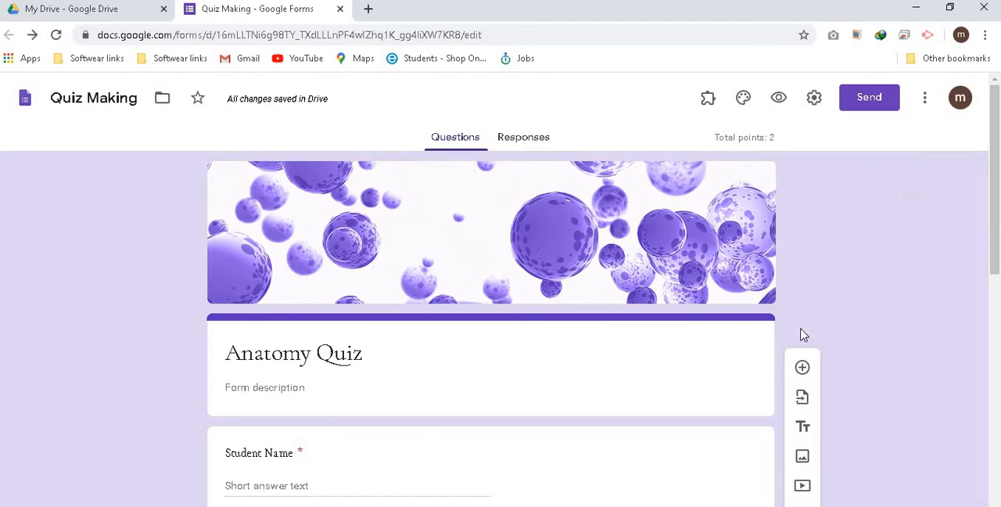
Add a new section directly after the Anatomy Quiz title card
click(769, 349)
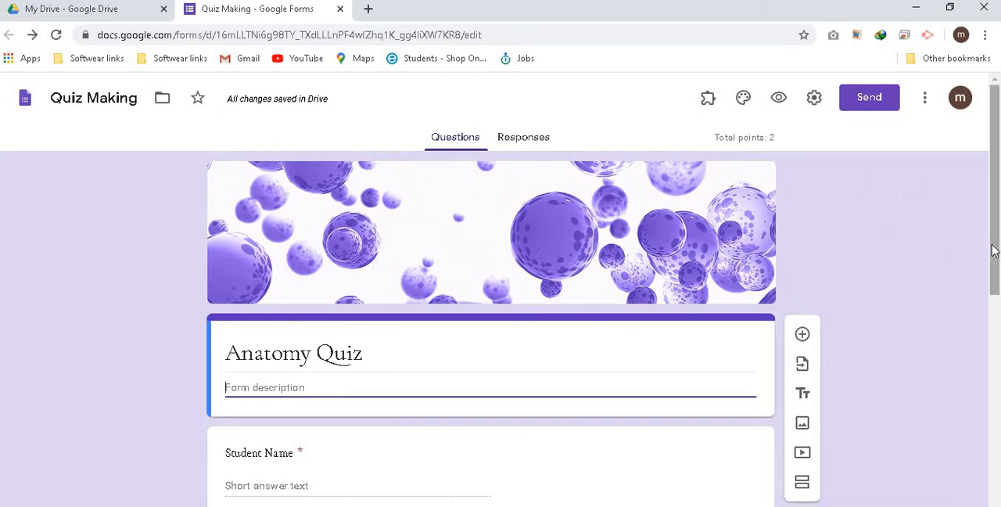
drag(994, 257, 997, 309)
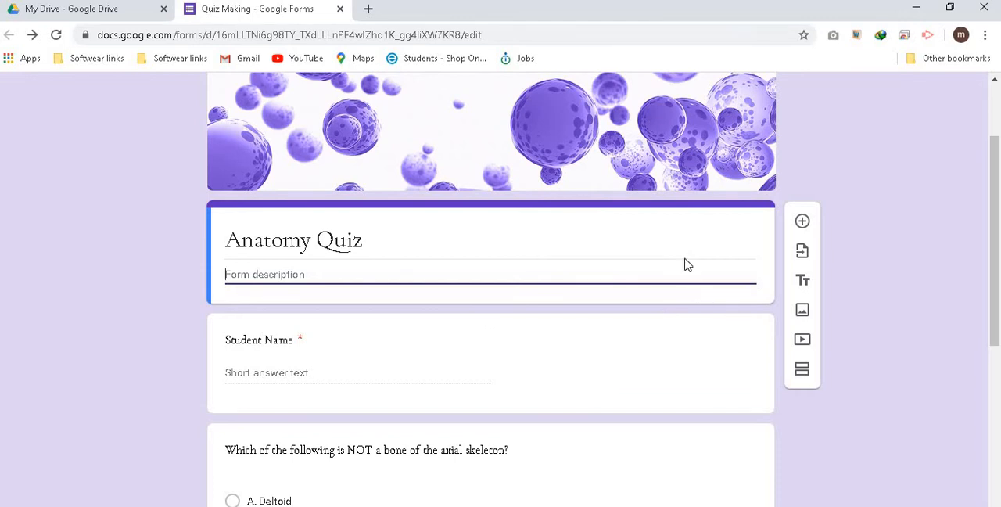
click(802, 373)
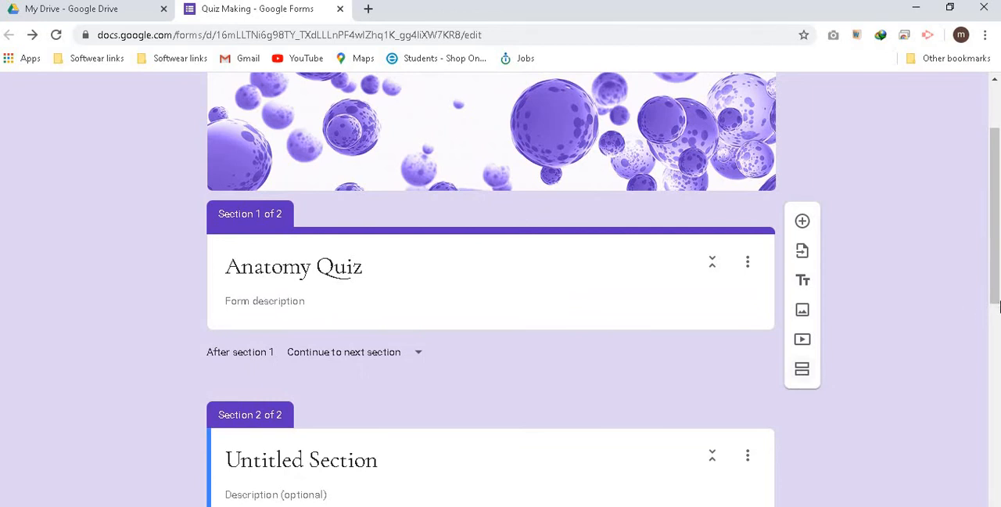
Title the new second section "Student Information"
drag(999, 307, 999, 370)
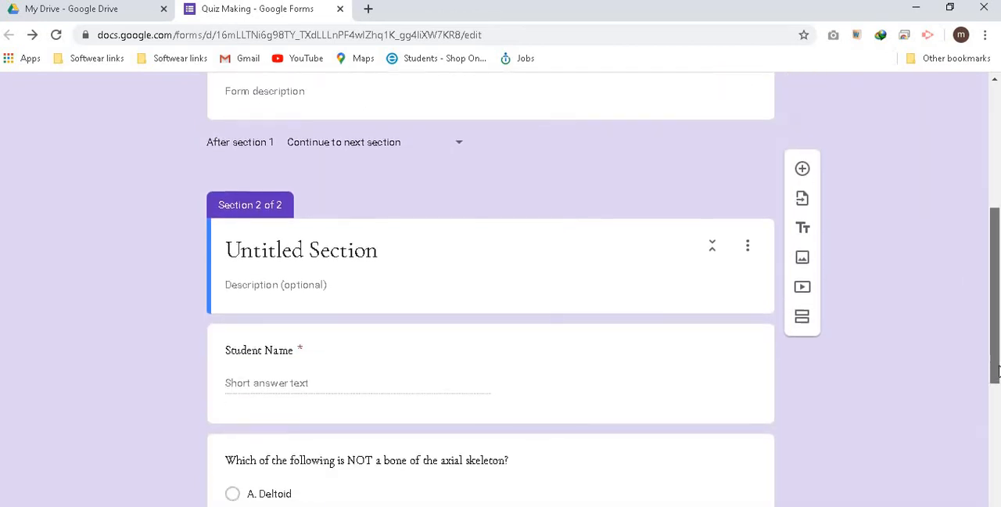
click(298, 254)
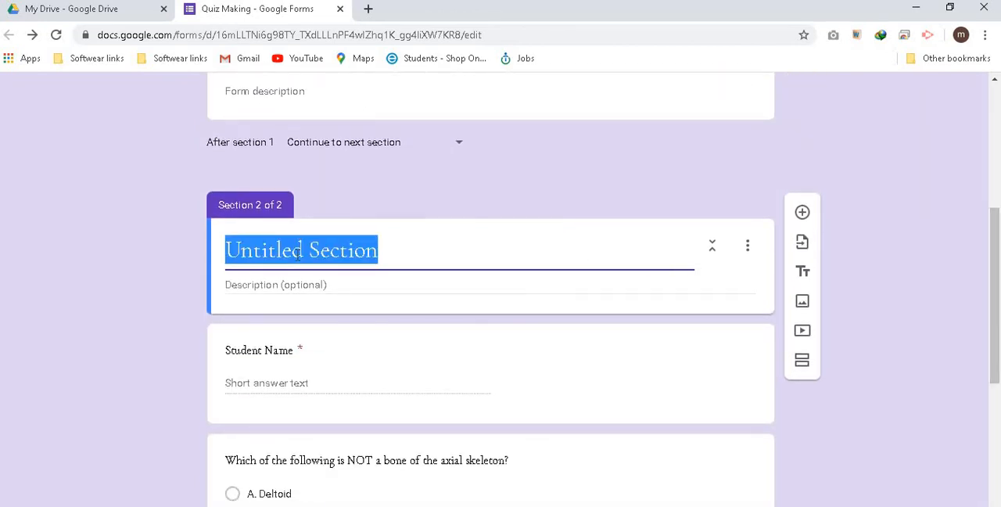
text(S)
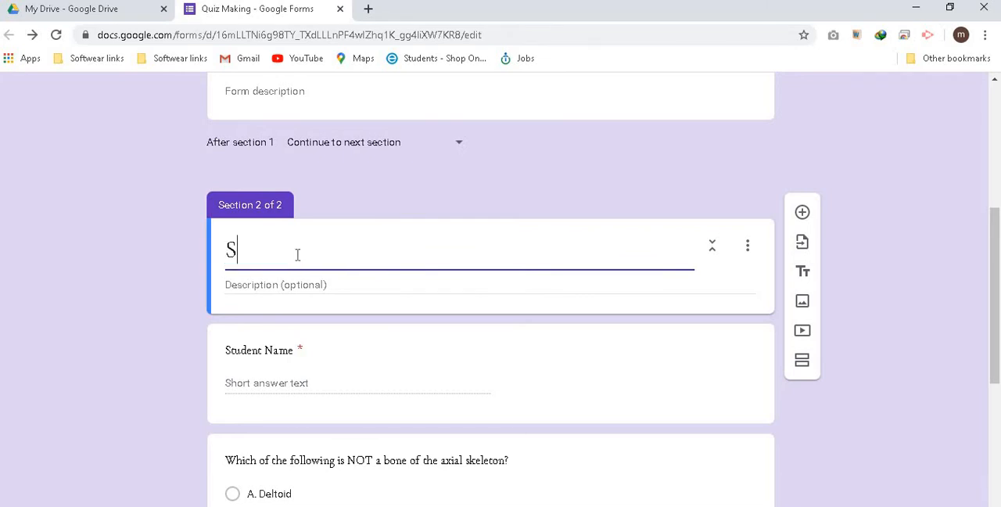
text(tudent Information)
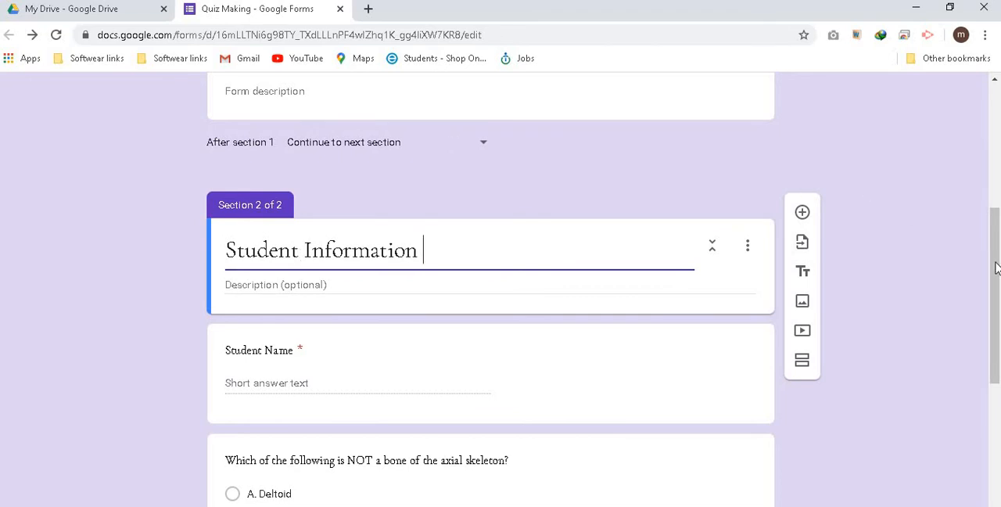
Add another section after the Student Name question, ahead of the axial skeleton question
scroll(997, 245, up, 2)
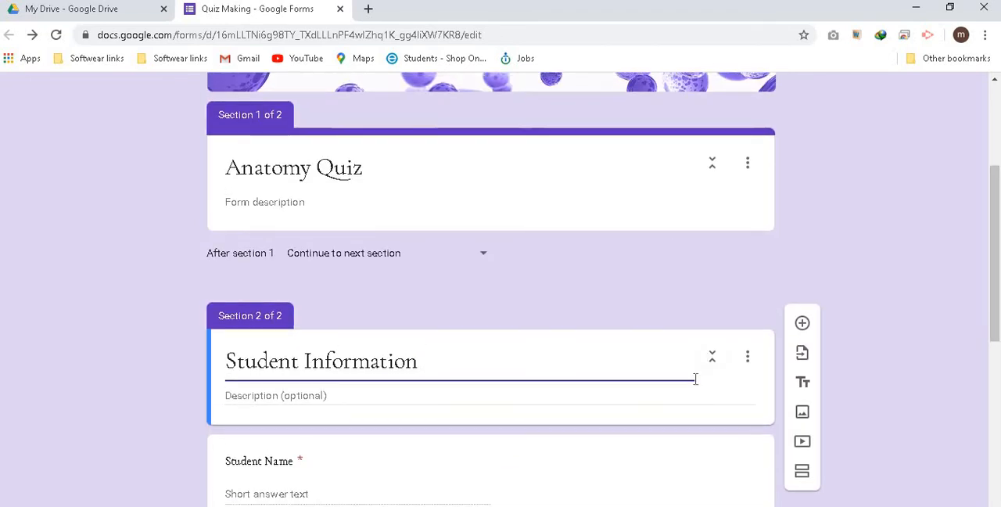
scroll(998, 369, down, 3)
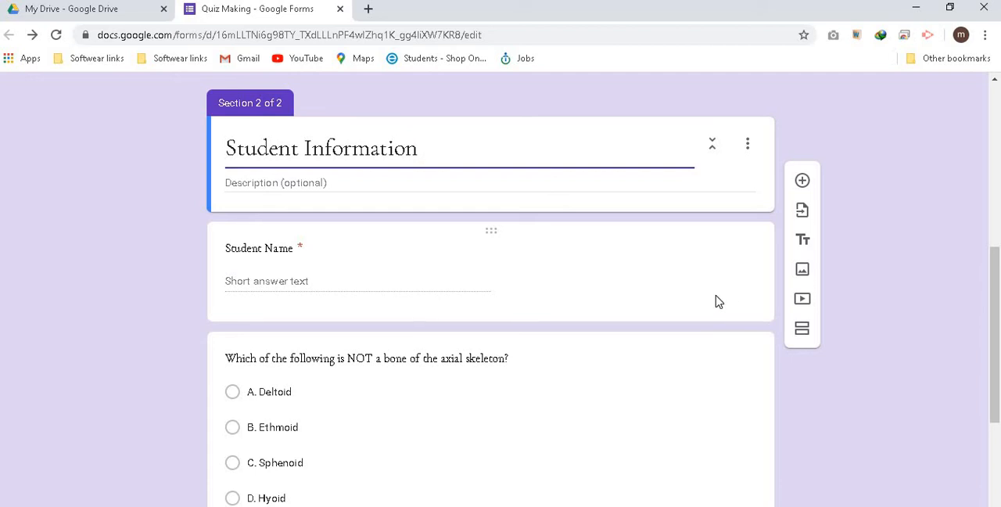
click(718, 302)
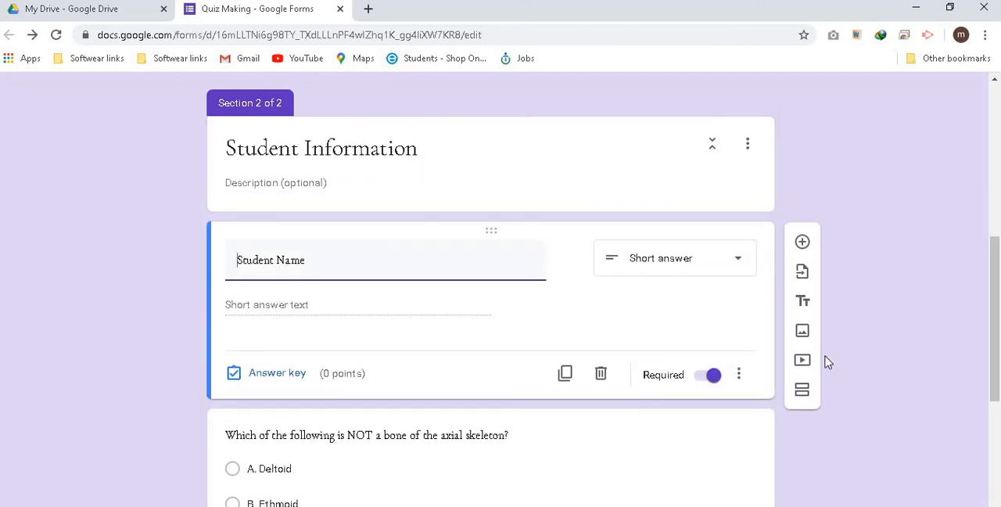
scroll(997, 352, down, 2)
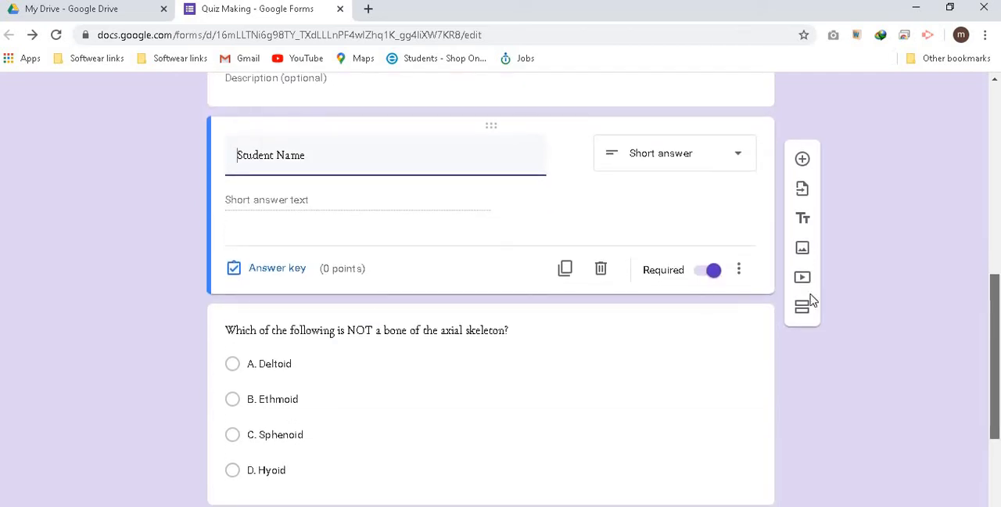
click(801, 335)
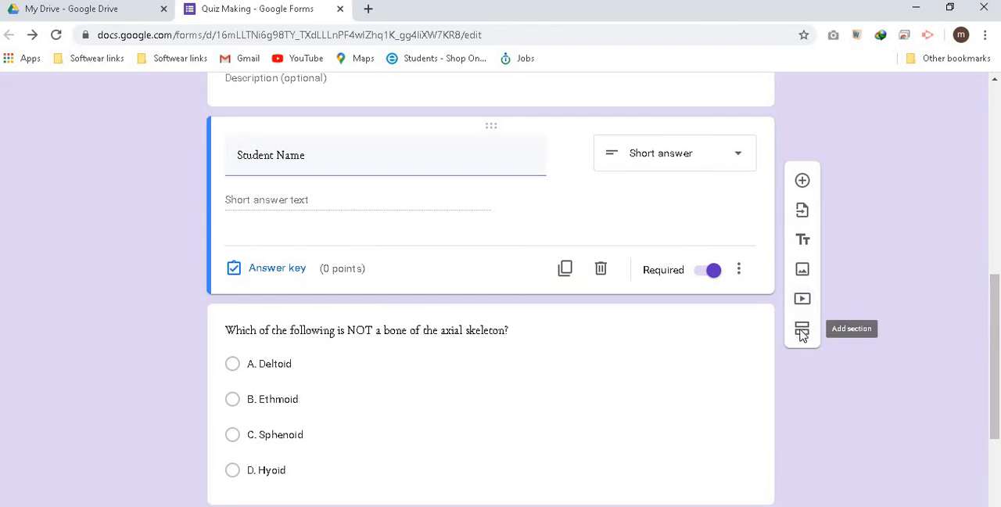
Title the third section "Anatomy McQ"
mouse_move(996, 317)
mouse_down()
mouse_move(993, 288)
mouse_move(992, 319)
mouse_up()
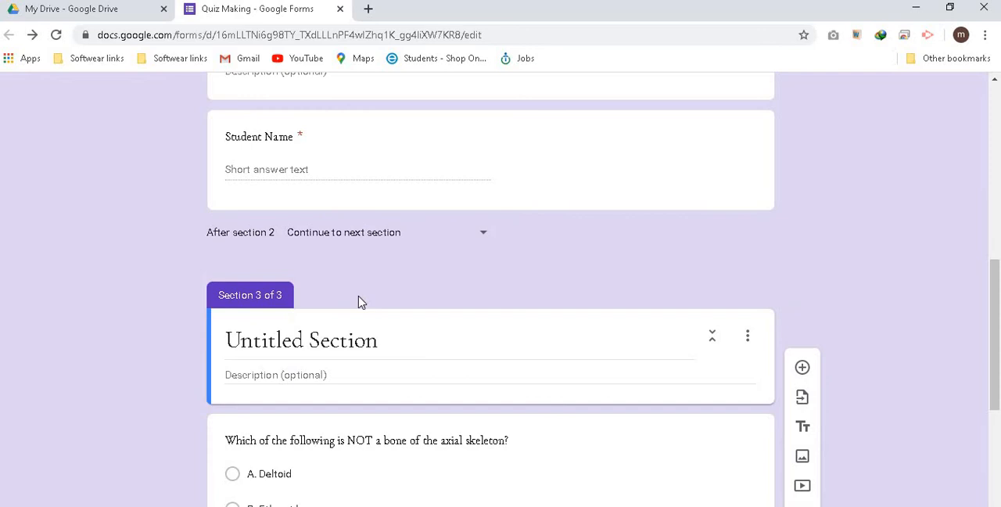
click(352, 338)
text(An)
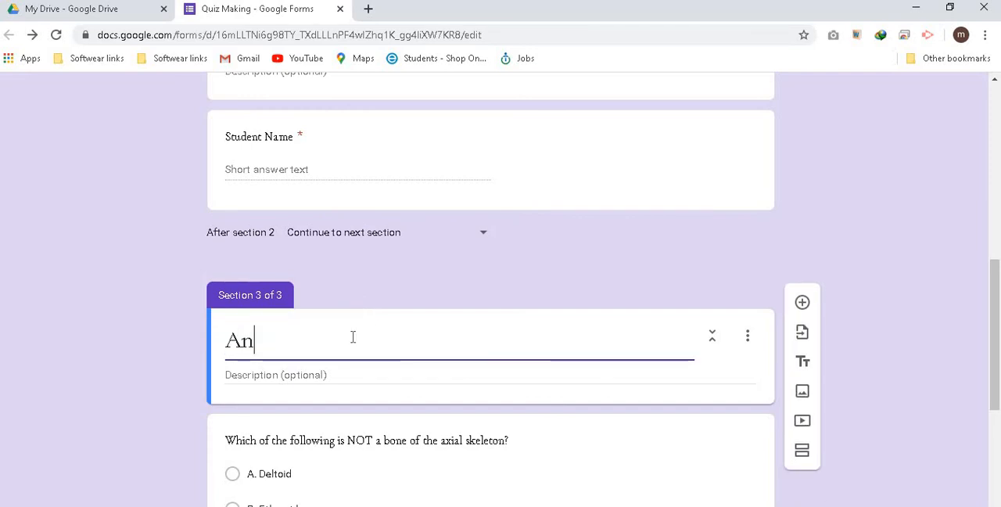
text(atomy McQs)
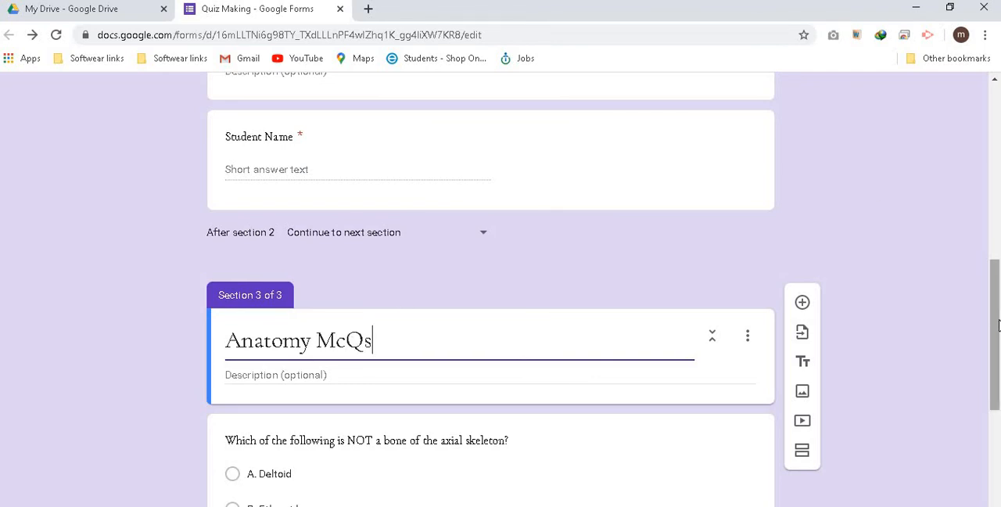
Preview the form, advance to the Student Information section and try to continue with Student Name left blank
drag(995, 315, 996, 145)
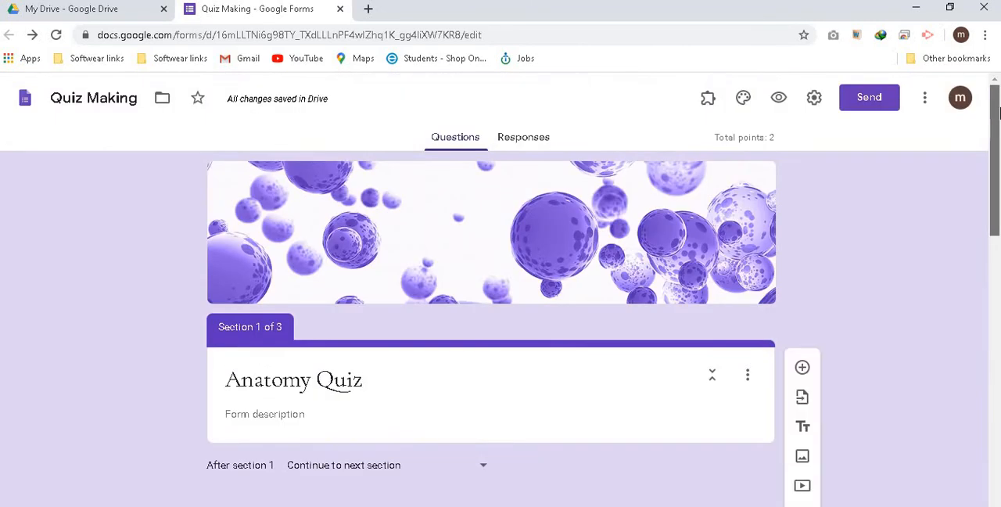
click(779, 103)
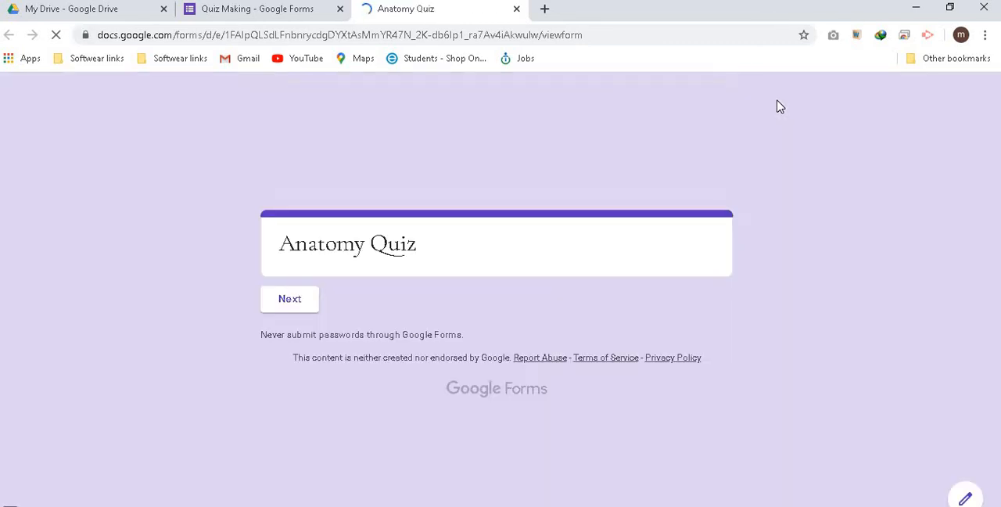
click(291, 302)
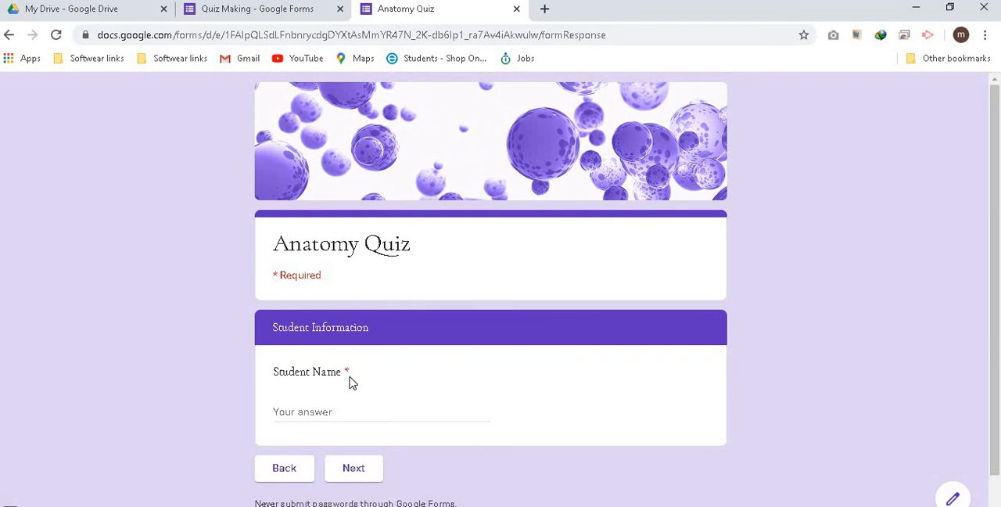
click(325, 410)
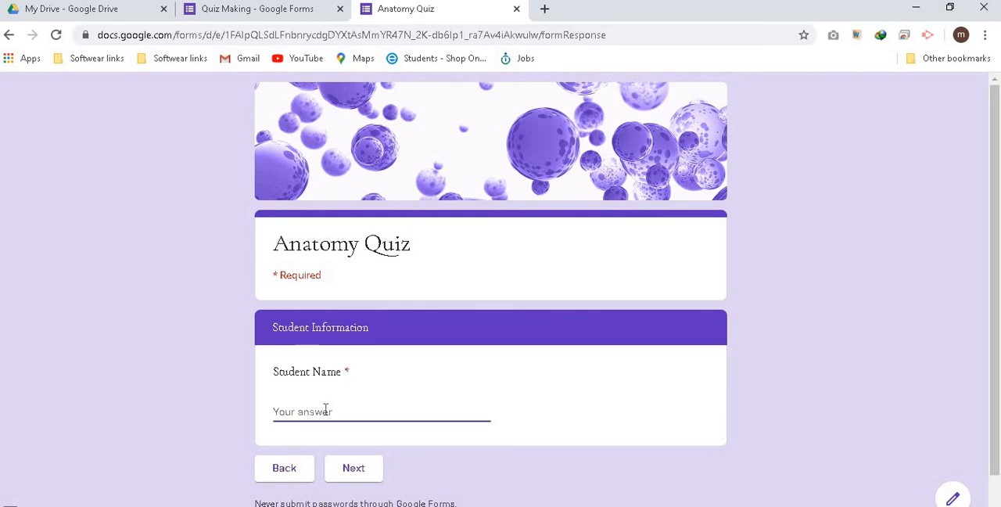
click(342, 469)
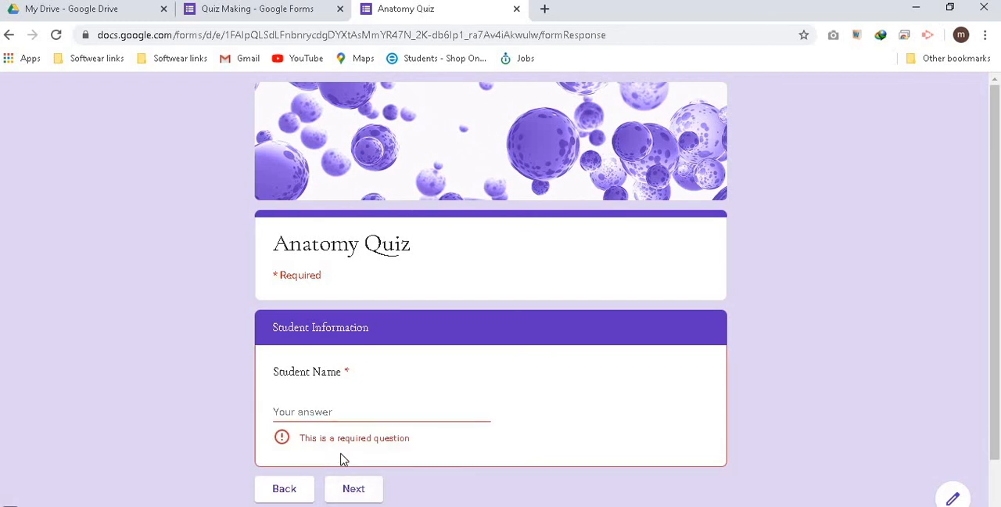
Fill in the student's name in the preview and continue to the Anatomy McQs section
click(320, 415)
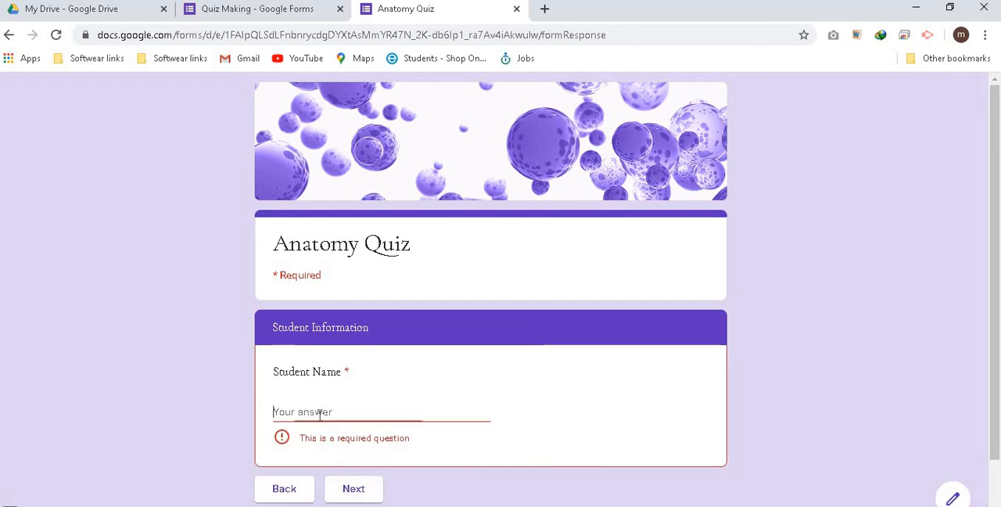
text(mehmood)
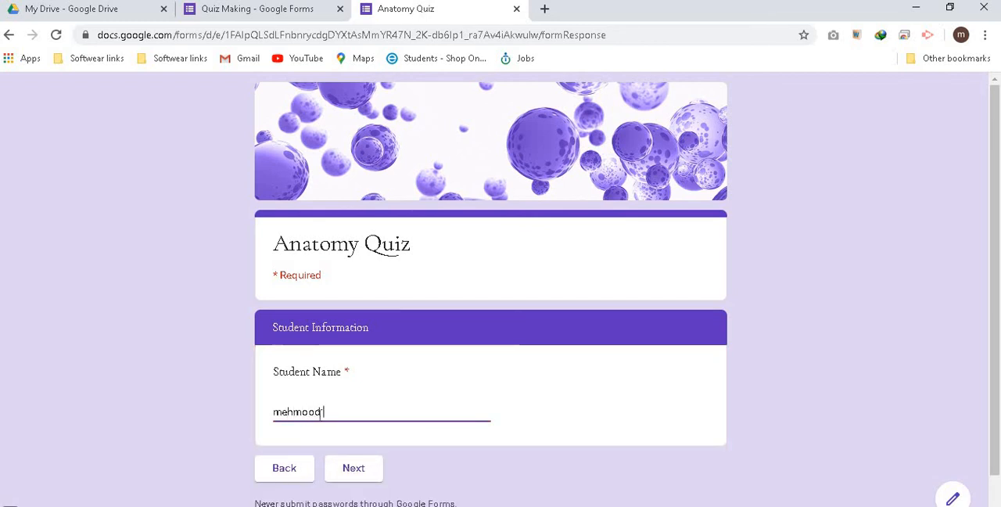
click(362, 474)
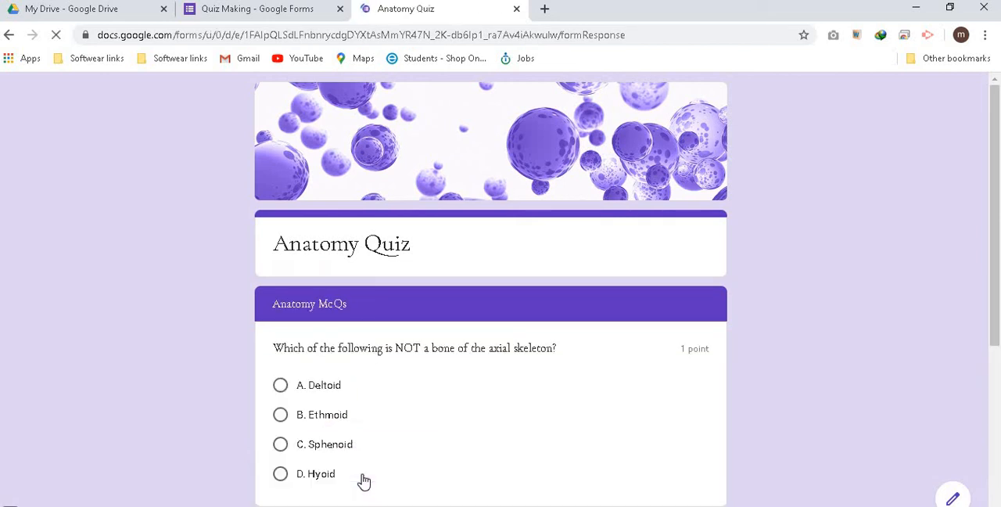
Look through the Anatomy McQs questions in the preview and return to the Quiz Making form editor
drag(992, 158, 998, 359)
drag(1000, 315, 998, 147)
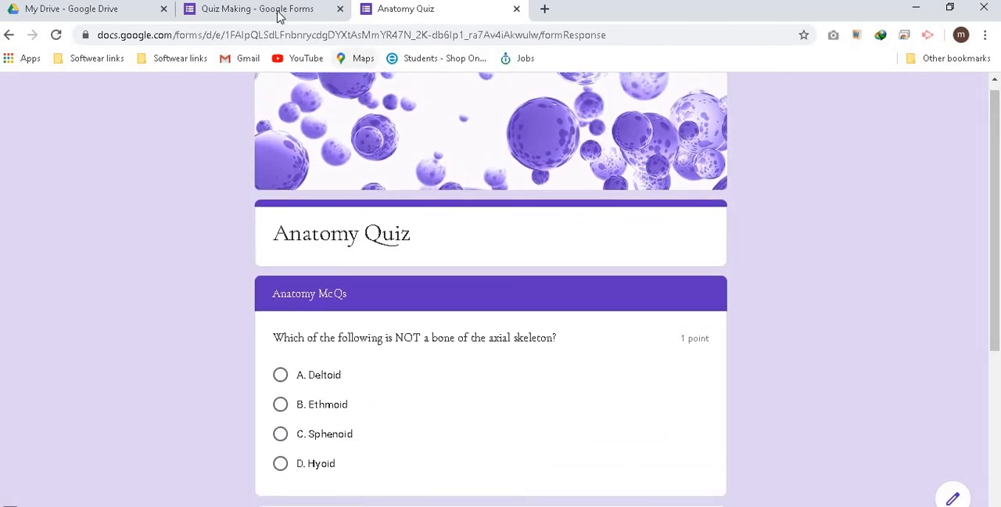
click(272, 10)
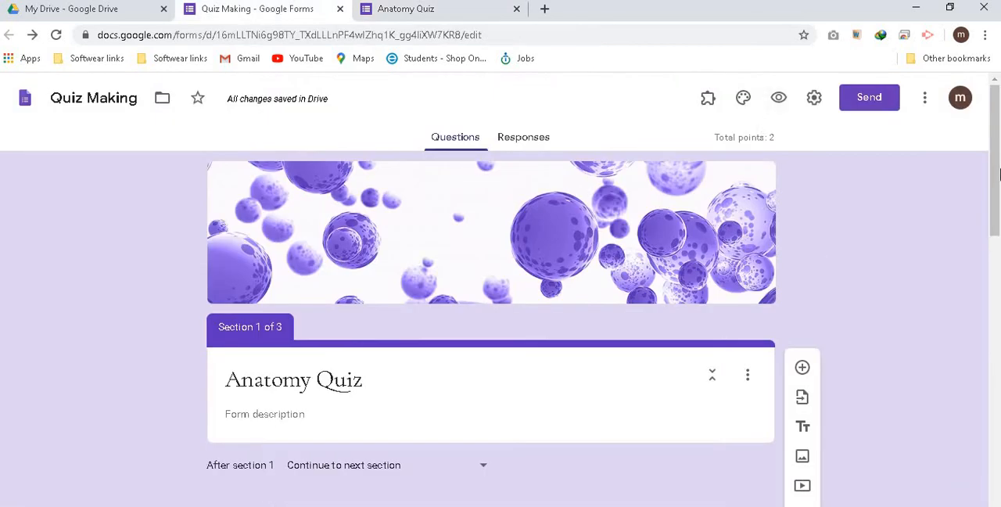
drag(1000, 266, 996, 190)
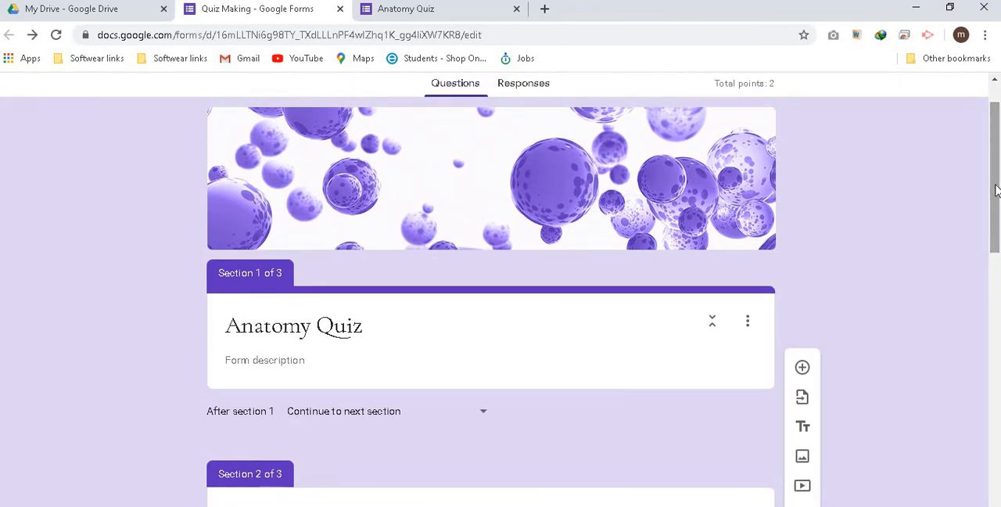